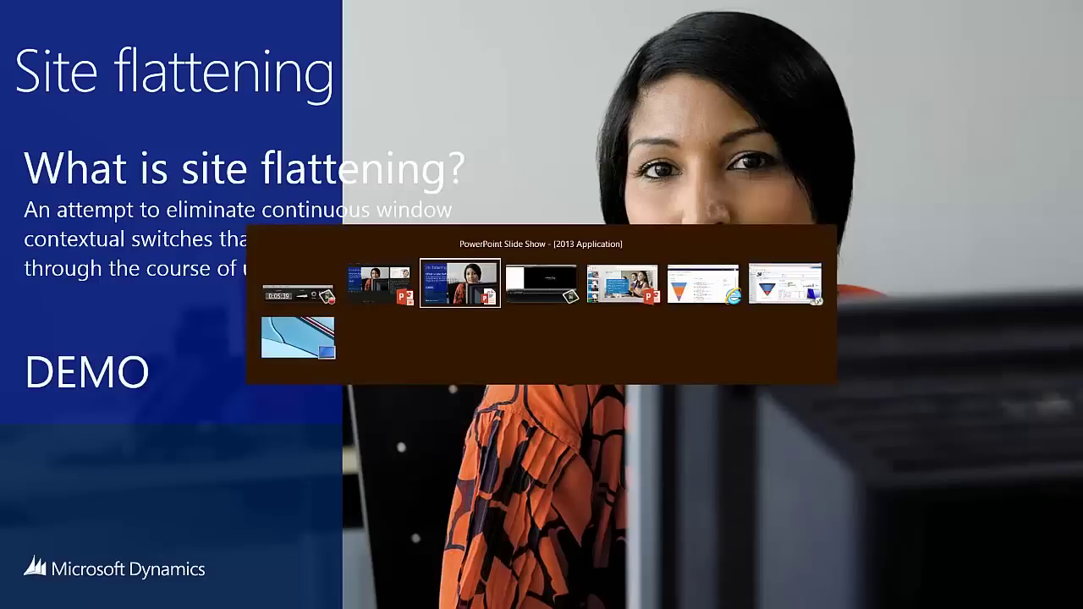
- Switch from the slide show to the Internet Explorer window showing the Microsoft Dynamics CRM sales dashboard
key("Tab")
key("Tab")
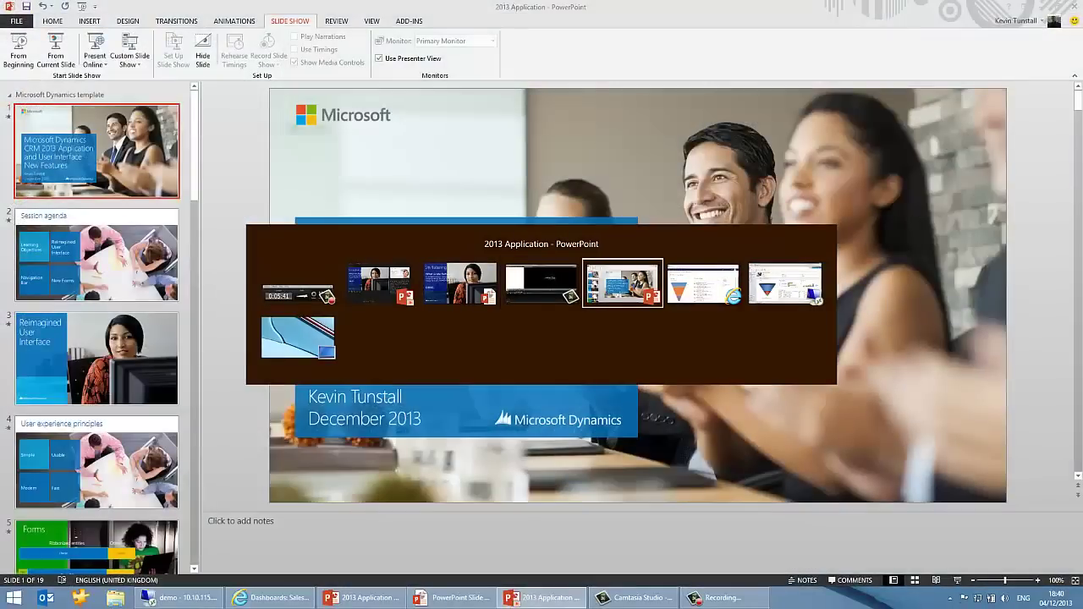
key("Tab")
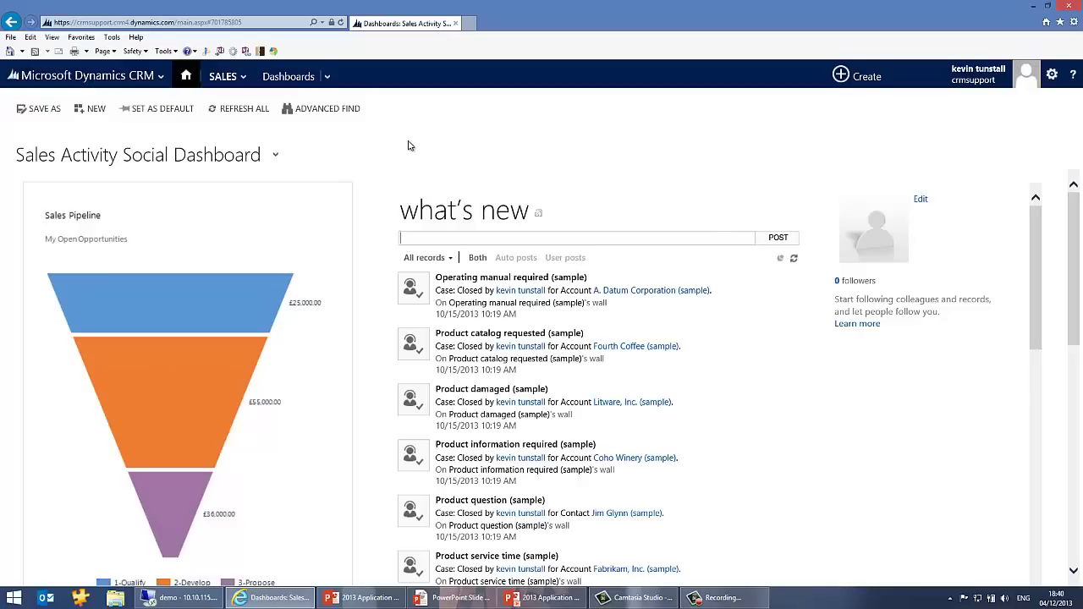
left_click(408, 145)
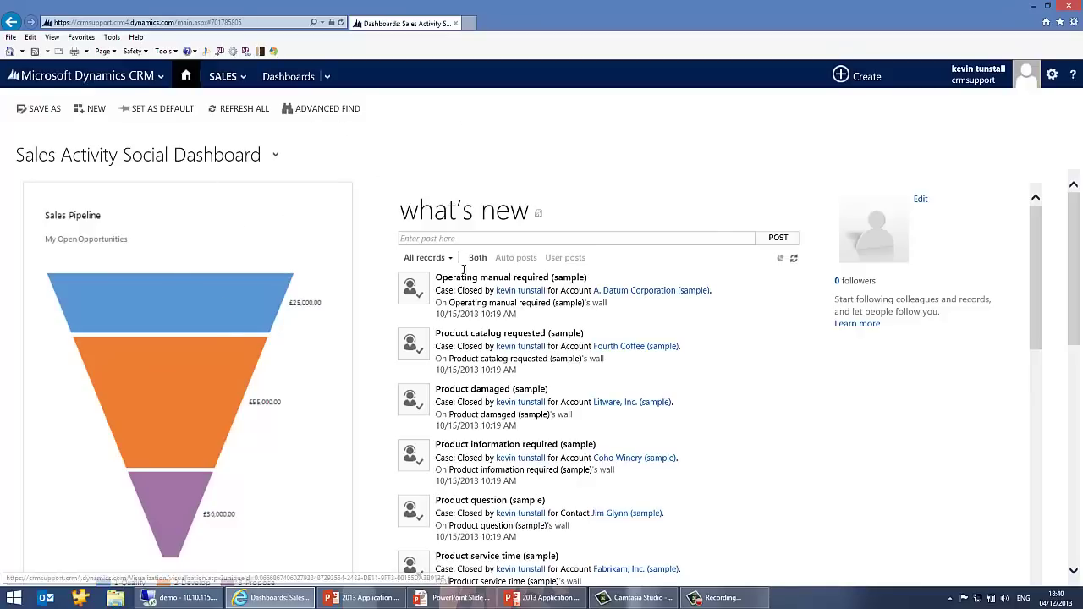
- Display the main Dynamics CRM work areas and open the Sales area
left_click(69, 79)
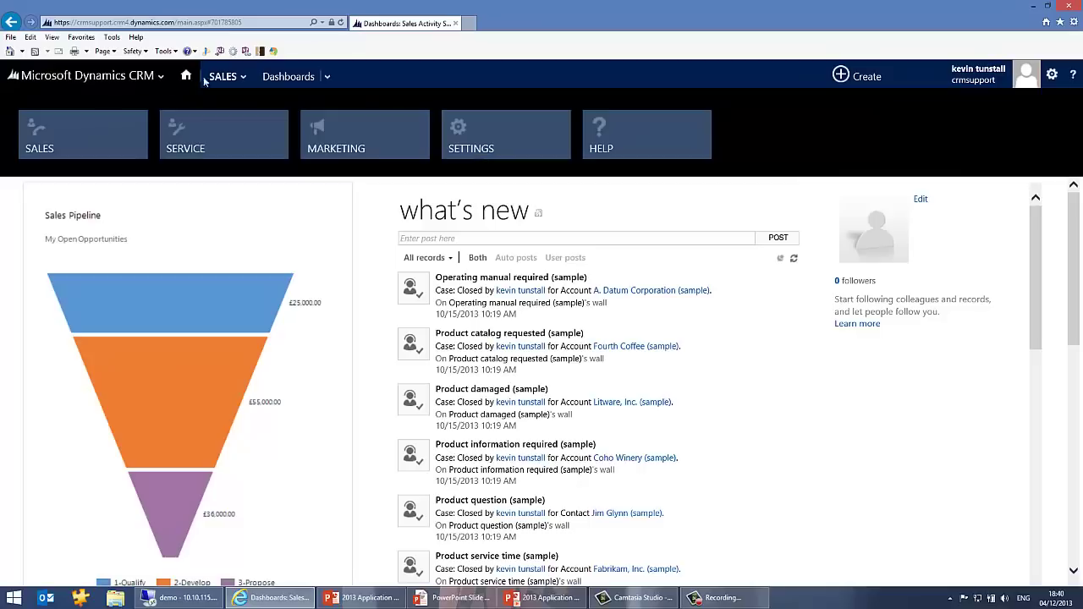
left_click(215, 77)
left_click(123, 80)
left_click(121, 79)
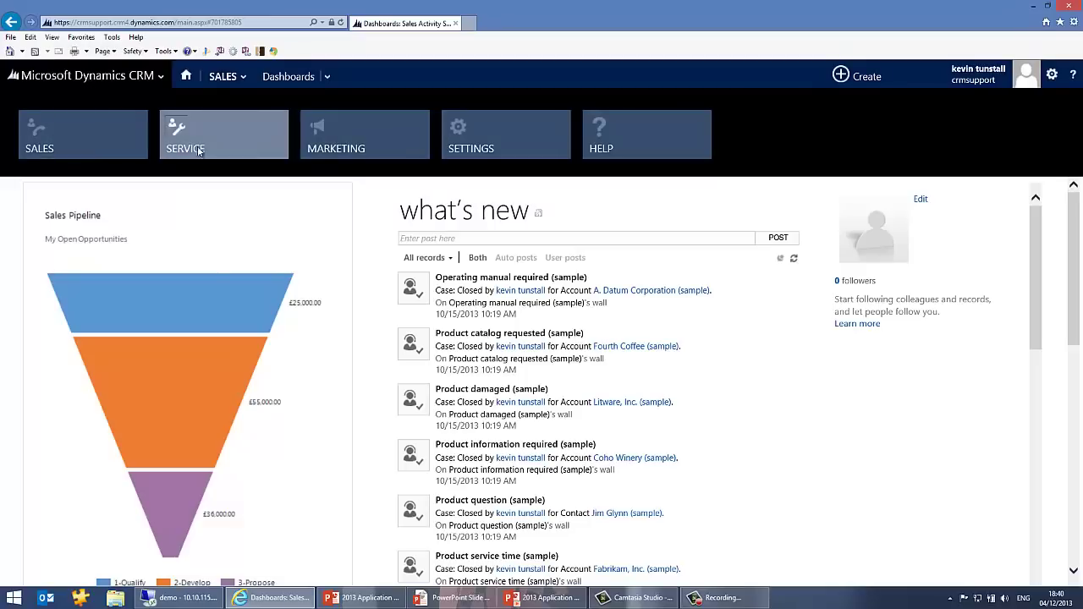
left_click(187, 77)
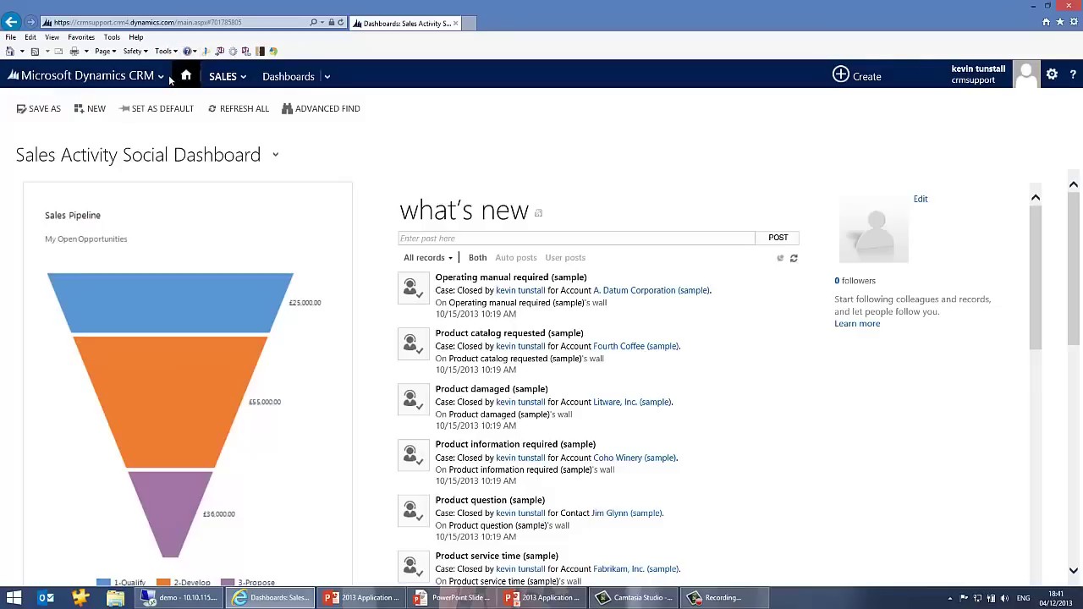
left_click(161, 77)
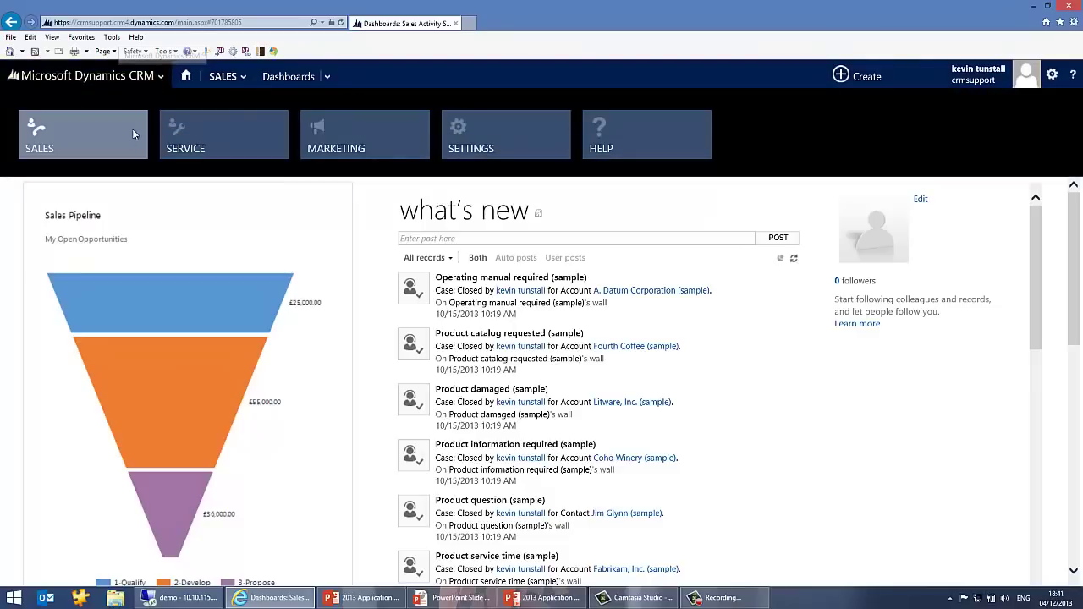
left_click(121, 149)
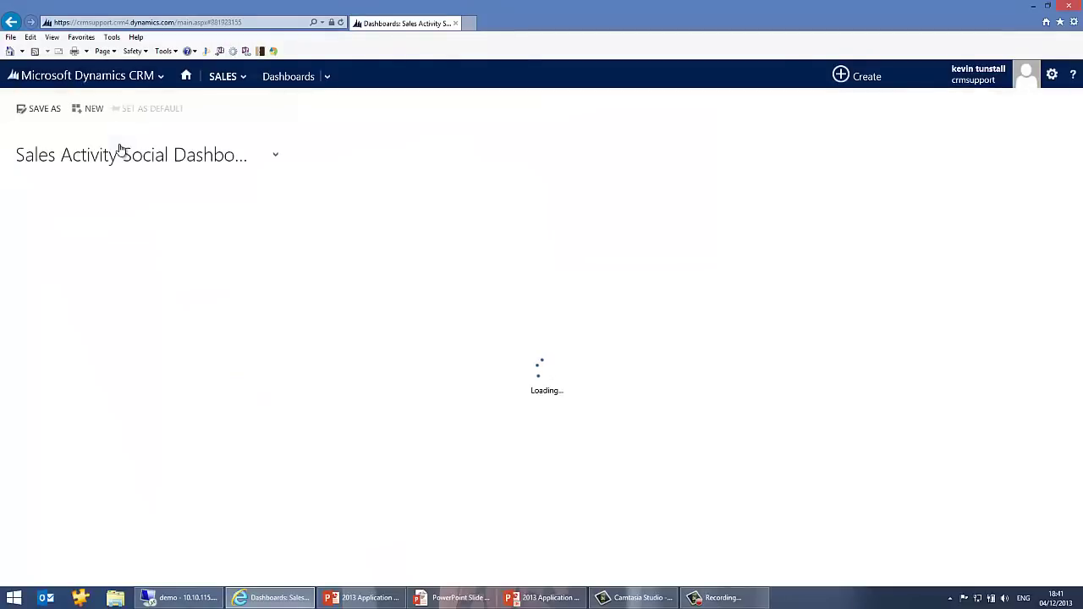
- Examine the Sales area's navigation tiles from Dashboards to Calendar, including the recently viewed dashboards
left_click(221, 77)
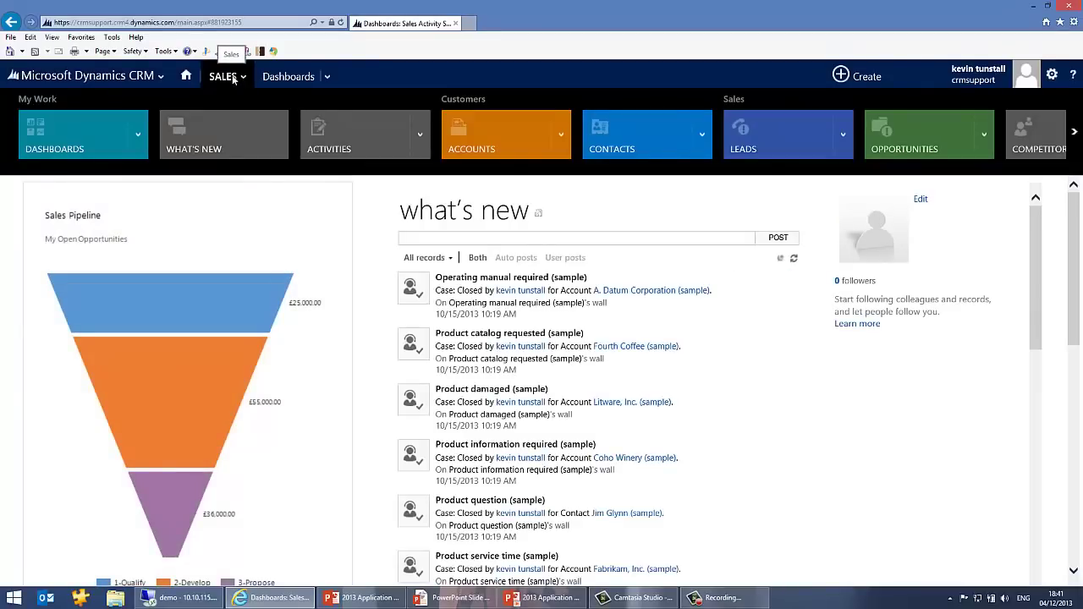
left_click(143, 145)
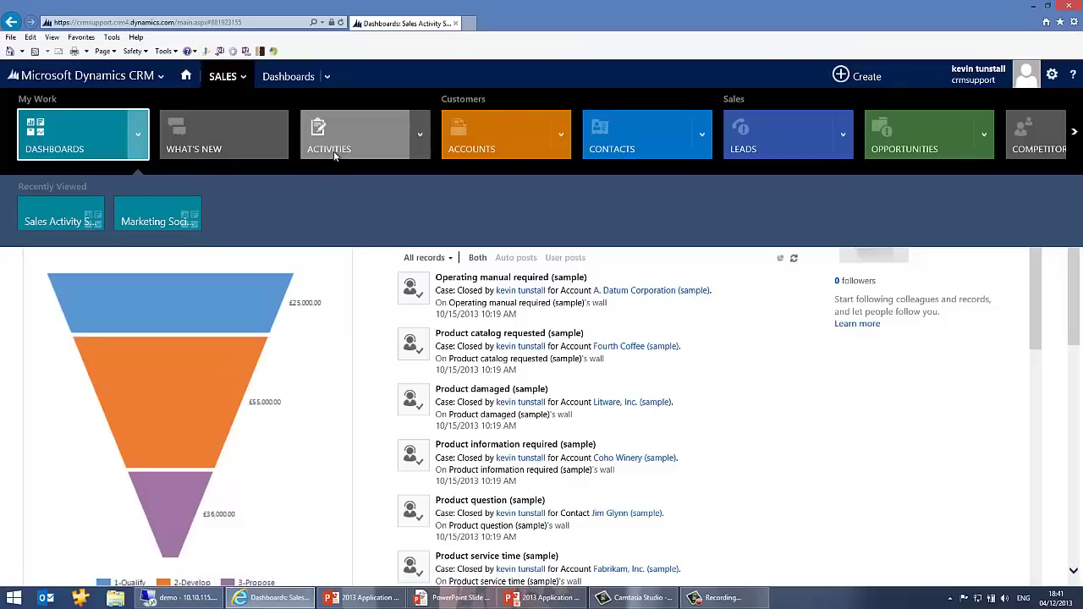
scroll(334, 149, "down", 3)
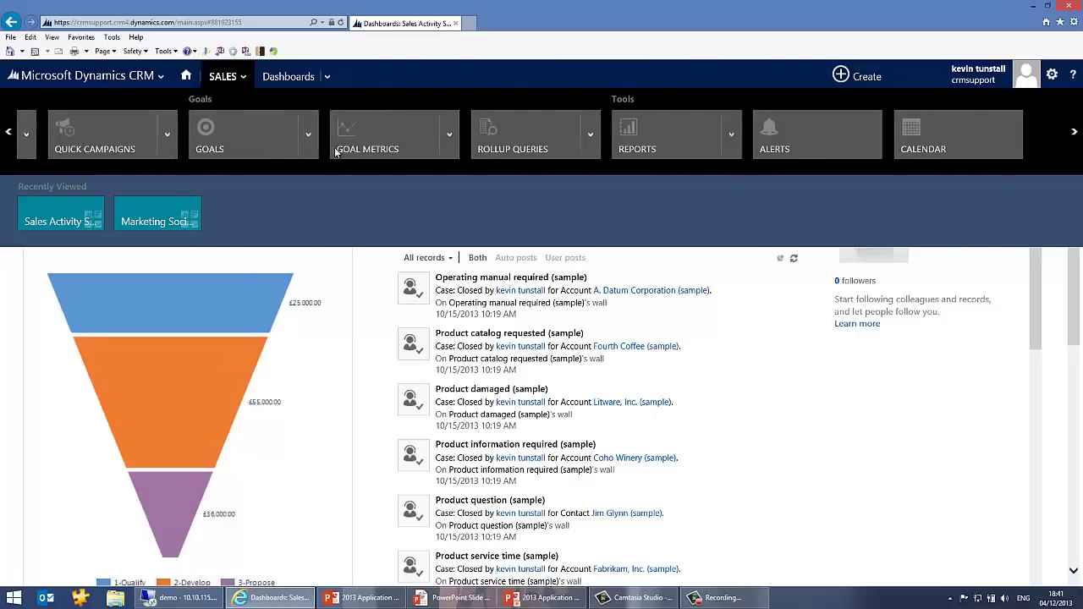
scroll(336, 152, "right", 1)
scroll(335, 152, "left", 15)
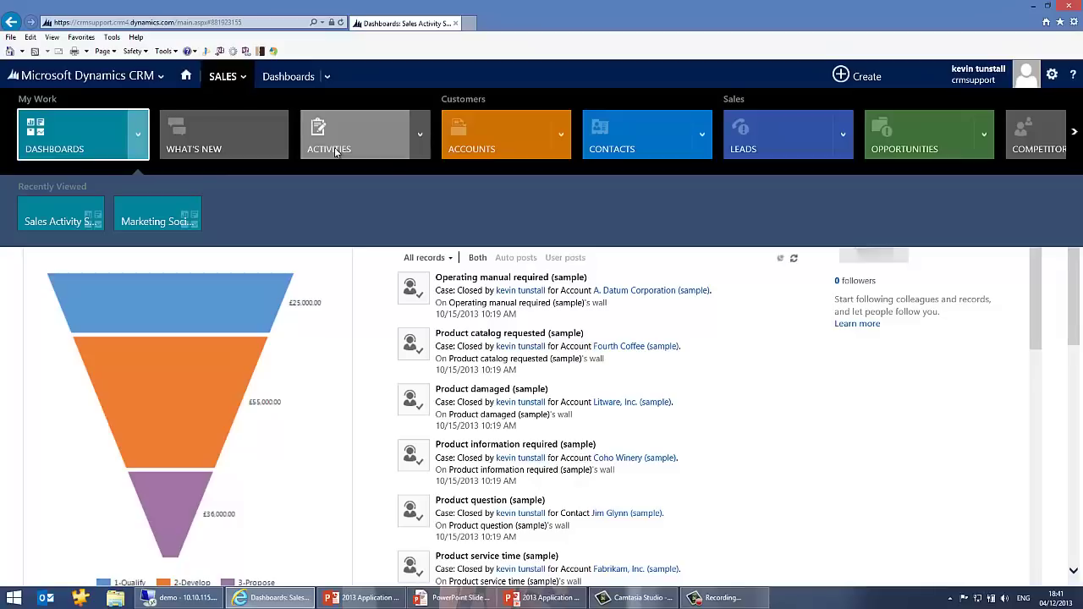
scroll(335, 151, "down", 10)
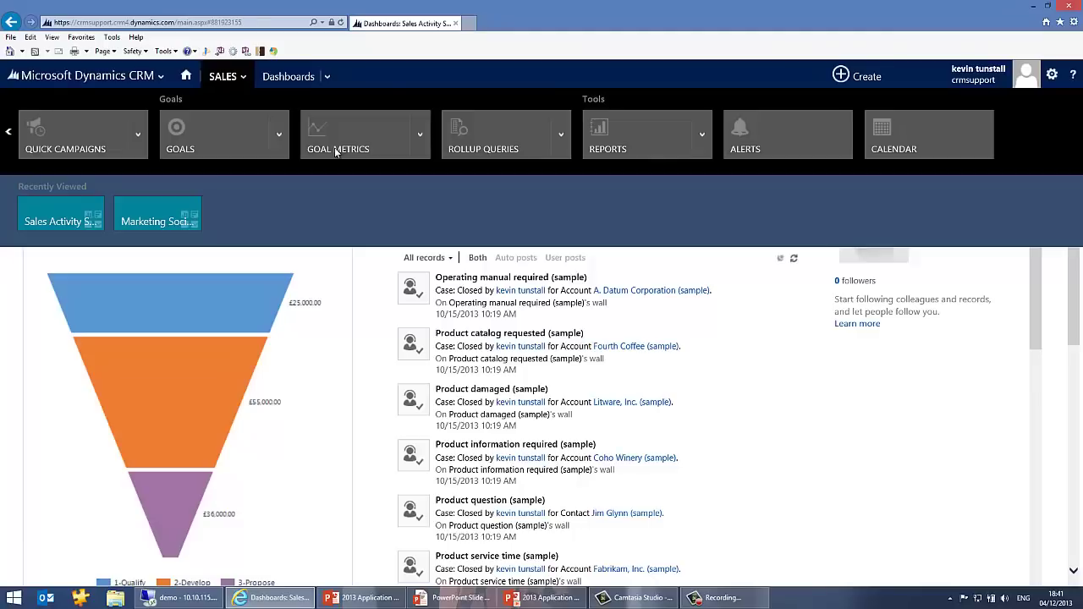
scroll(336, 150, "up", 10)
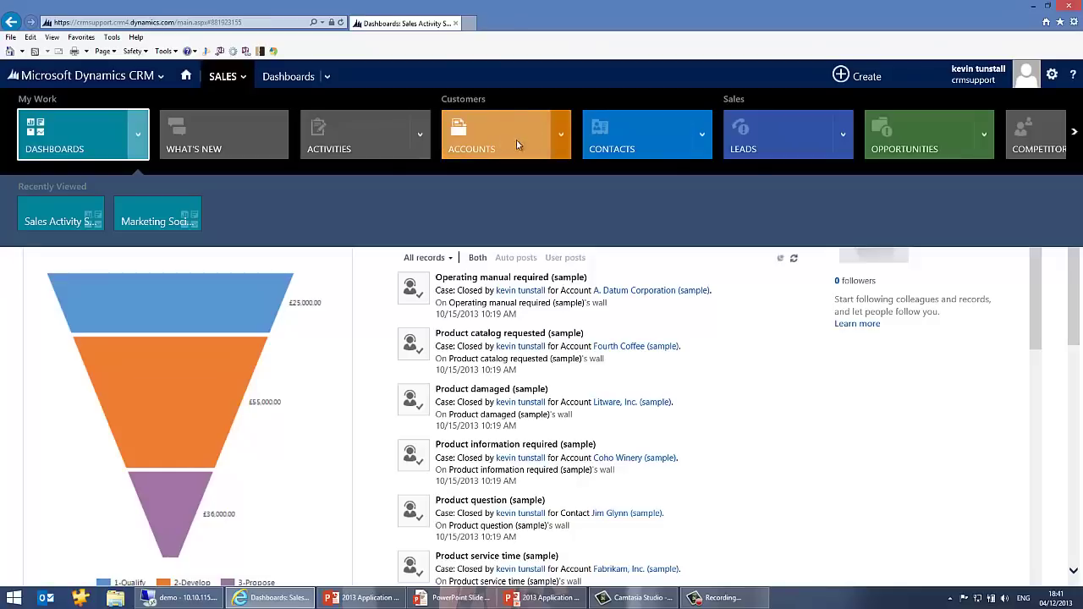
- View the recently viewed account Alpine Ski House (sample) from the Sales navigation and return to the dashboard
left_click(562, 137)
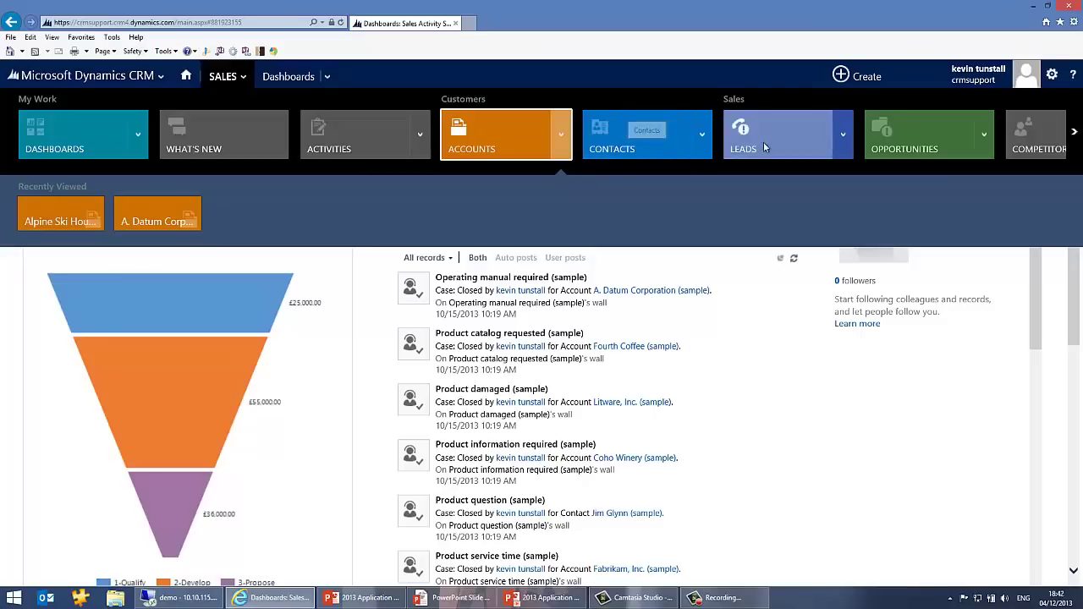
left_click(68, 222)
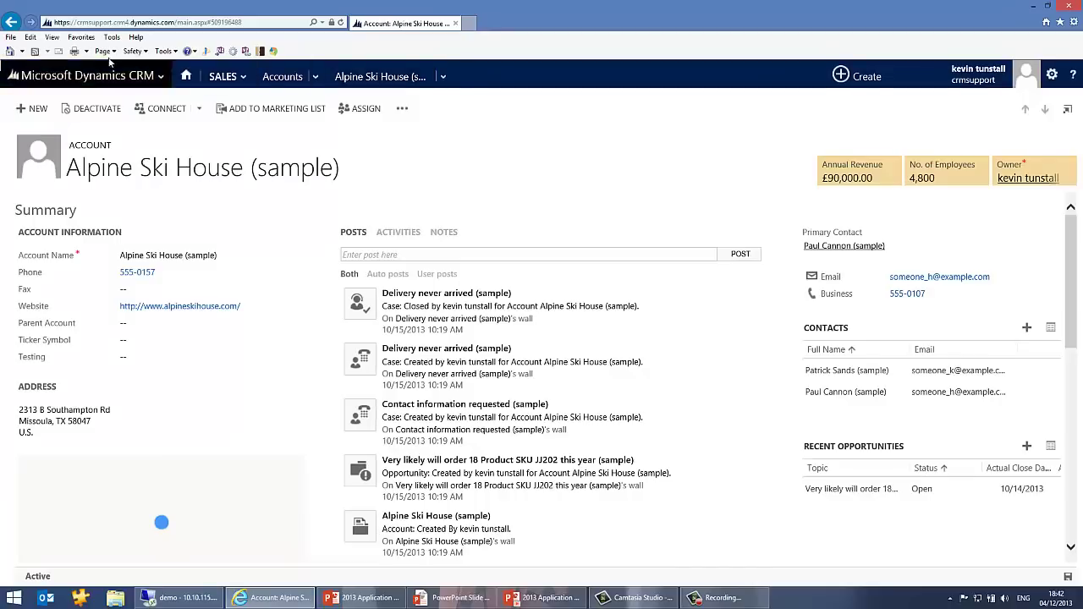
left_click(11, 23)
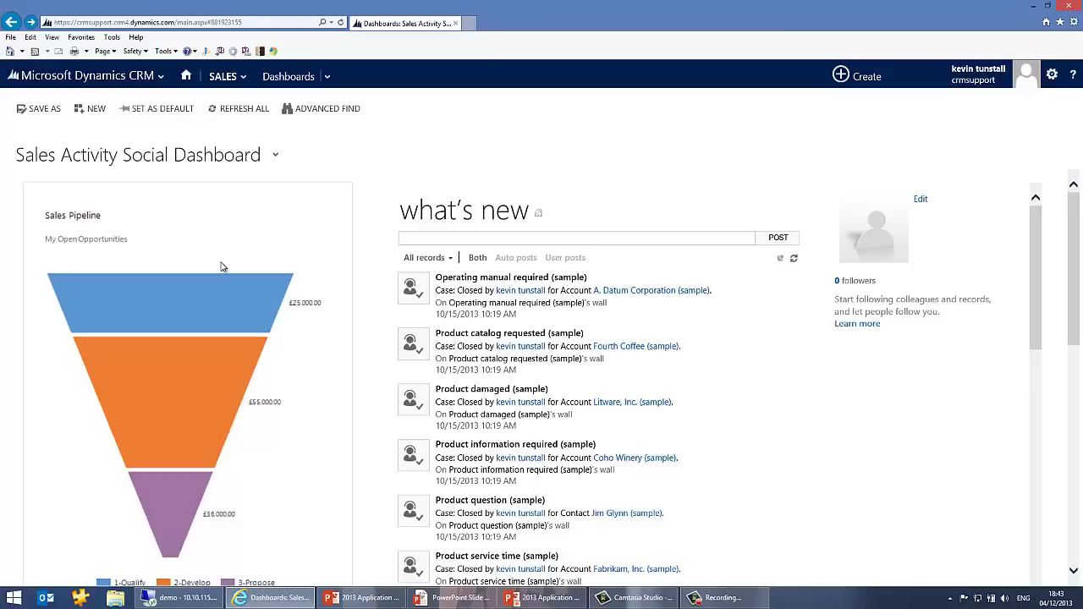
- Open the Contacts list in the Sales area
left_click(243, 77)
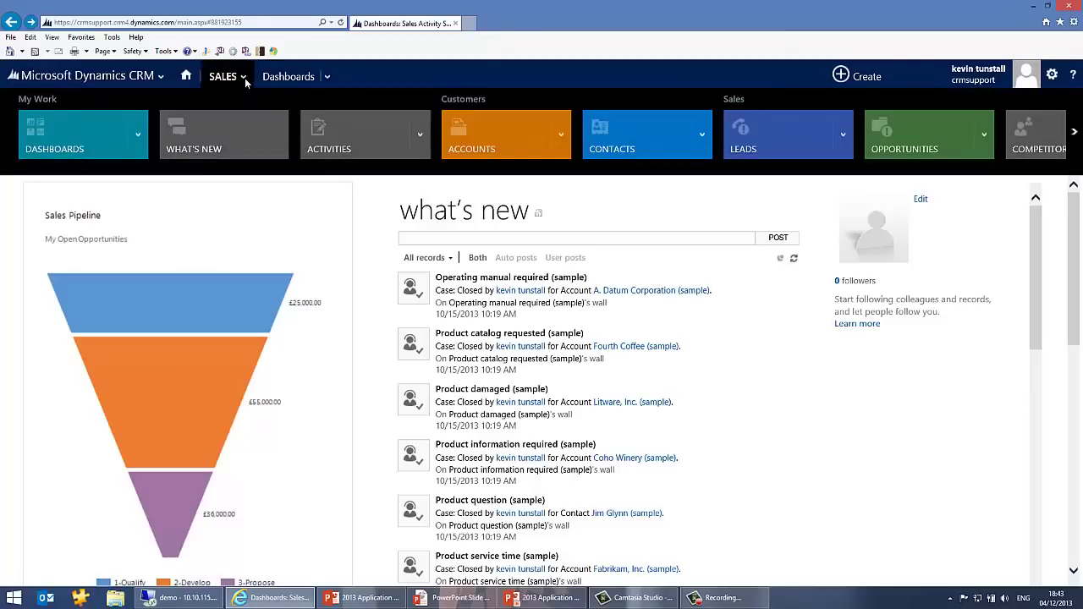
left_click(631, 137)
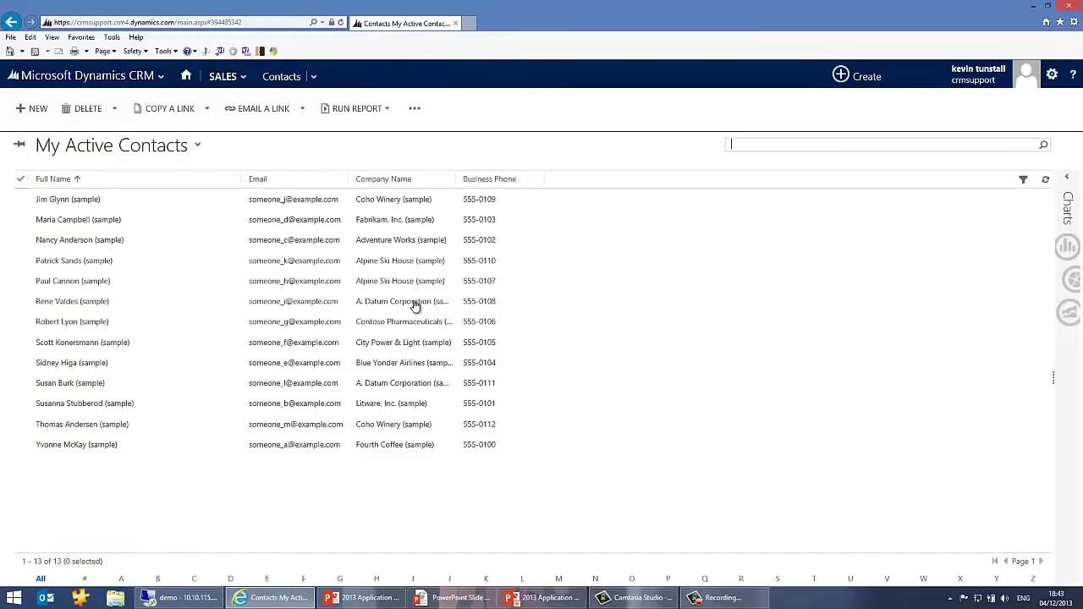
- Go to the Settings area and open its Administration page
left_click(214, 81)
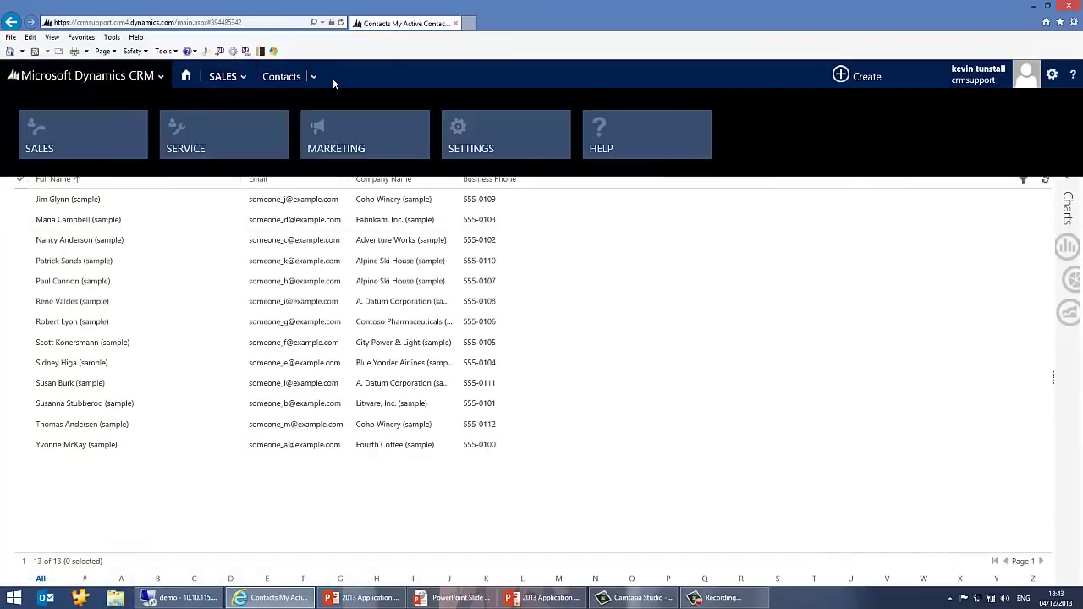
left_click(221, 76)
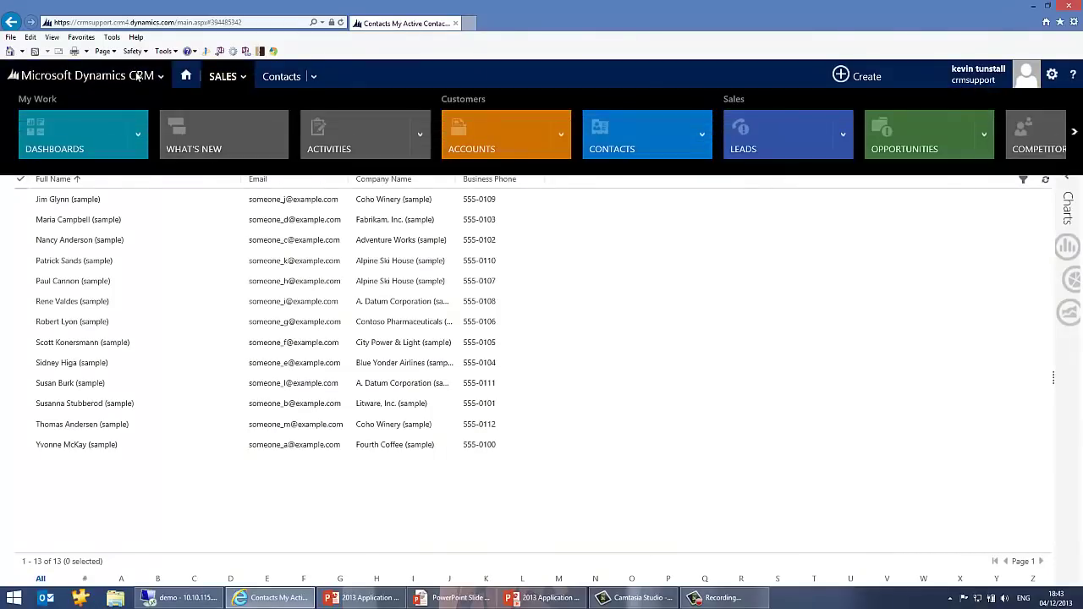
left_click(159, 78)
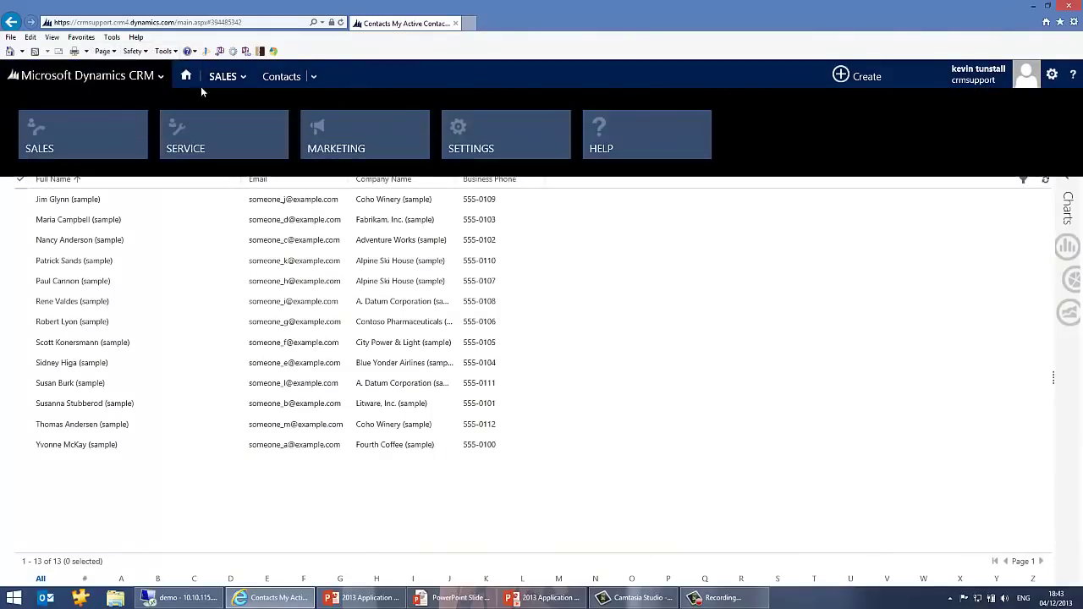
left_click(478, 142)
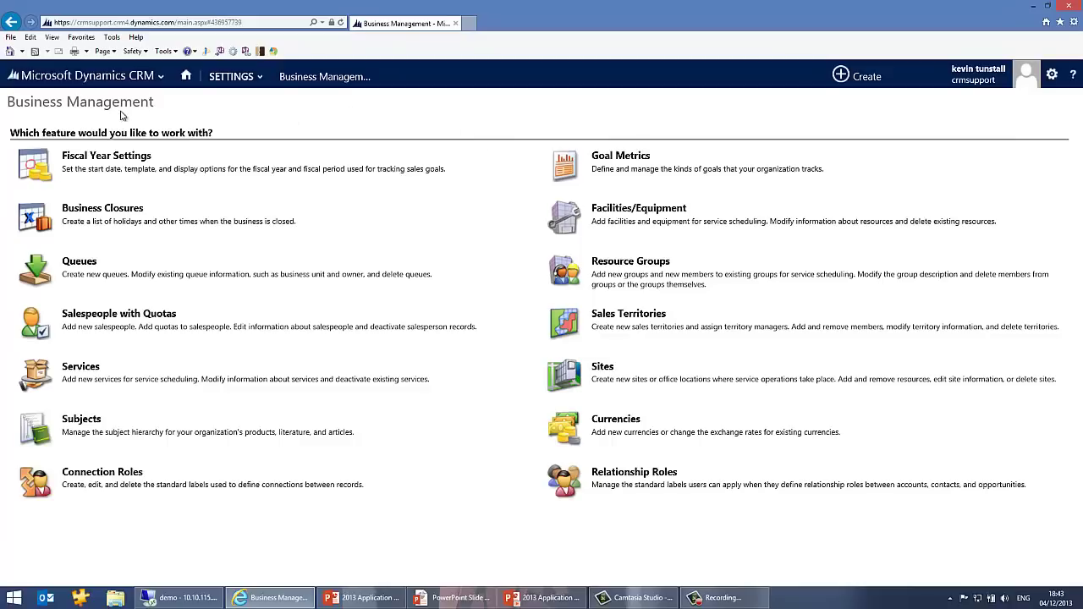
left_click(226, 78)
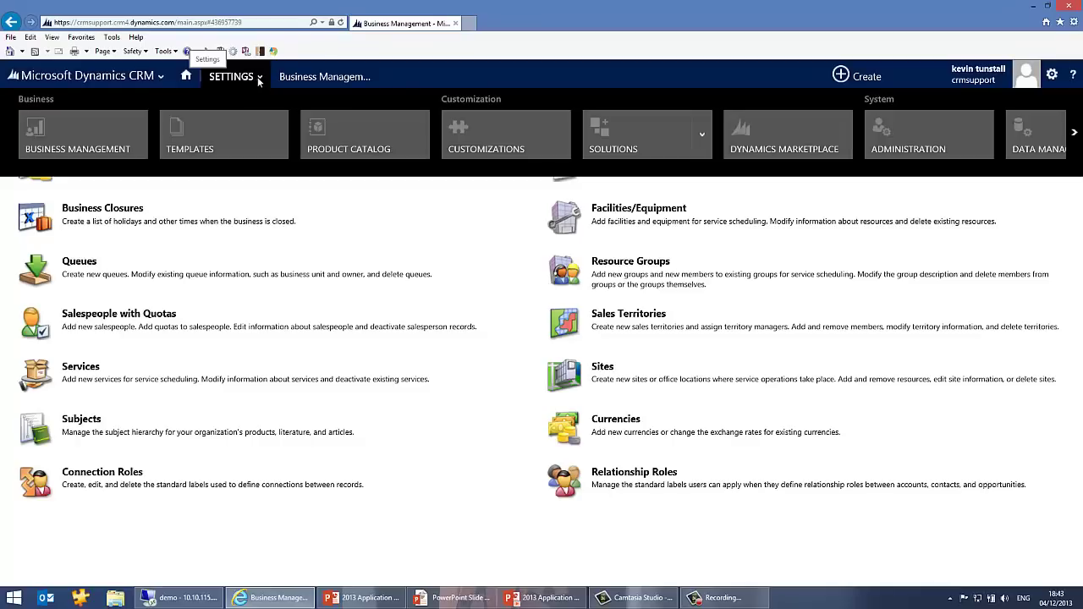
left_click(895, 136)
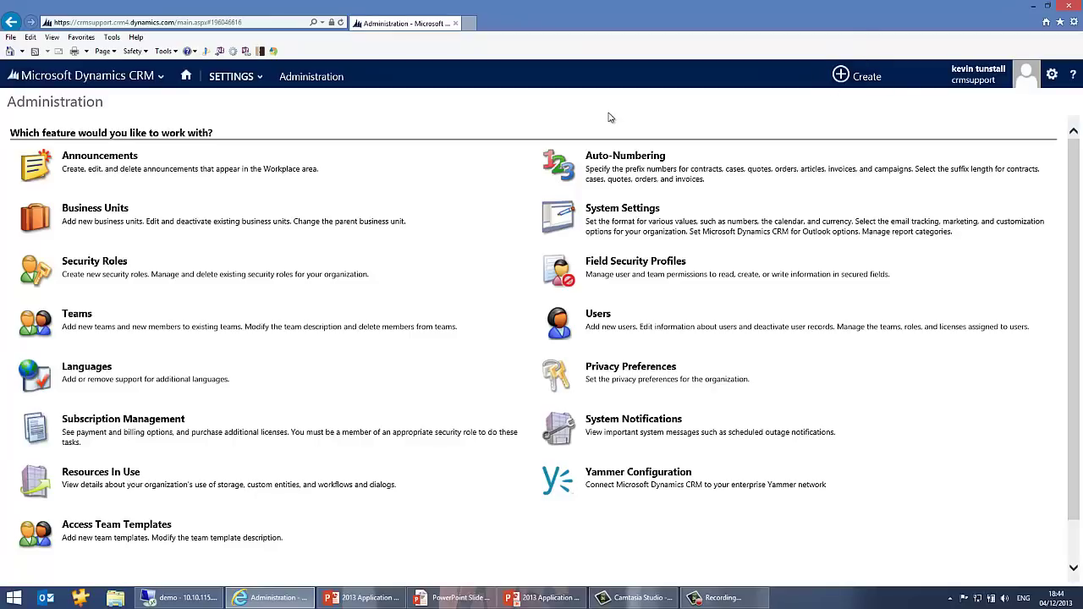
- Return from Administration to the home page with the Sales Activity Social Dashboard
left_click(853, 76)
left_click(186, 76)
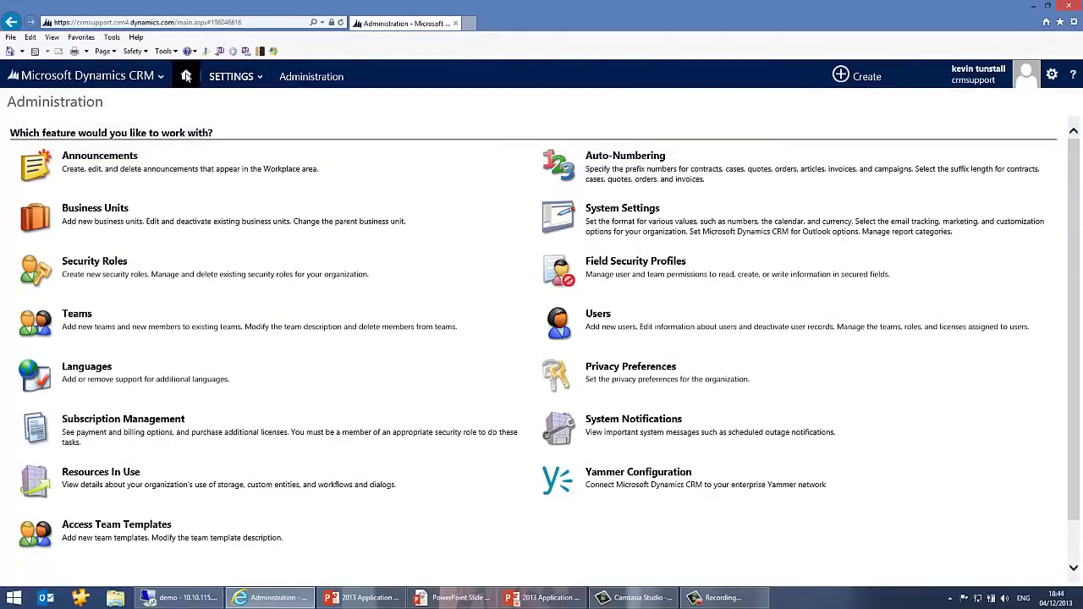
left_click(186, 77)
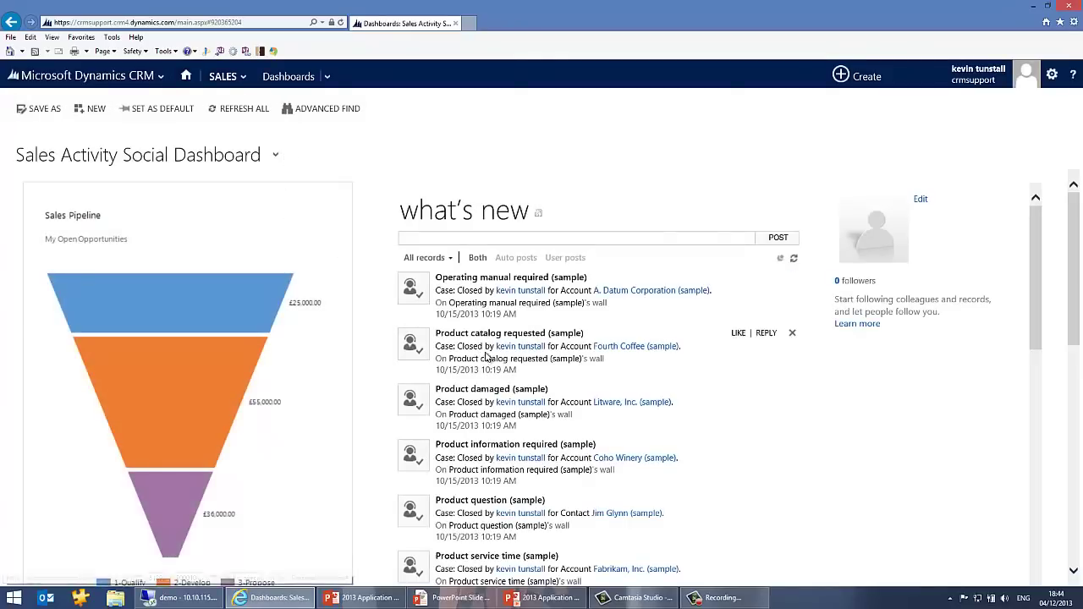
- Switch to the remote desktop session running the CRM 2011 site and view its Activities and Accounts lists
left_click(199, 601)
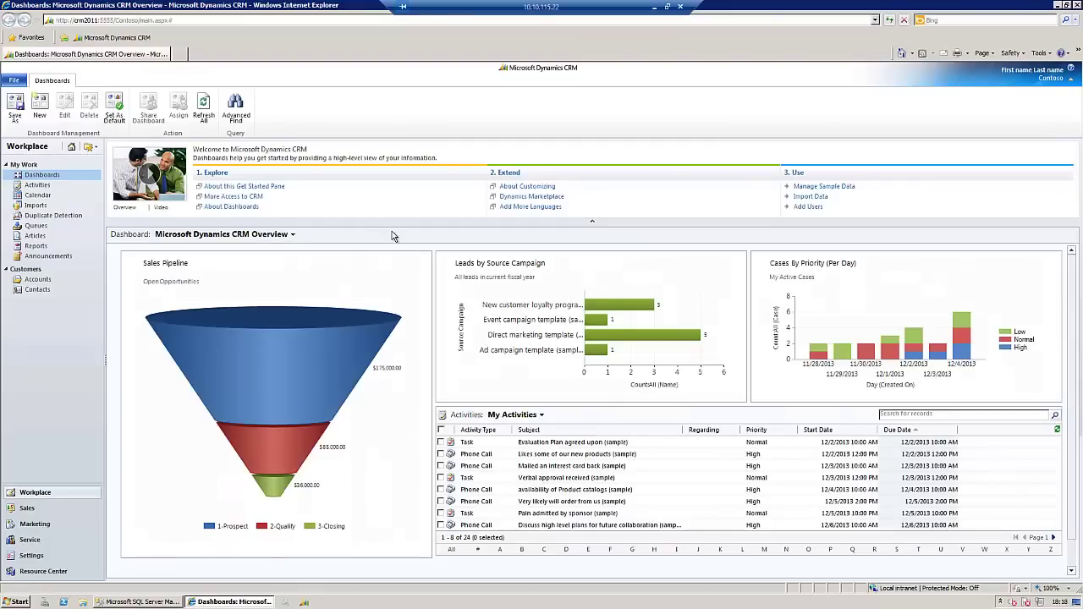
left_click(36, 185)
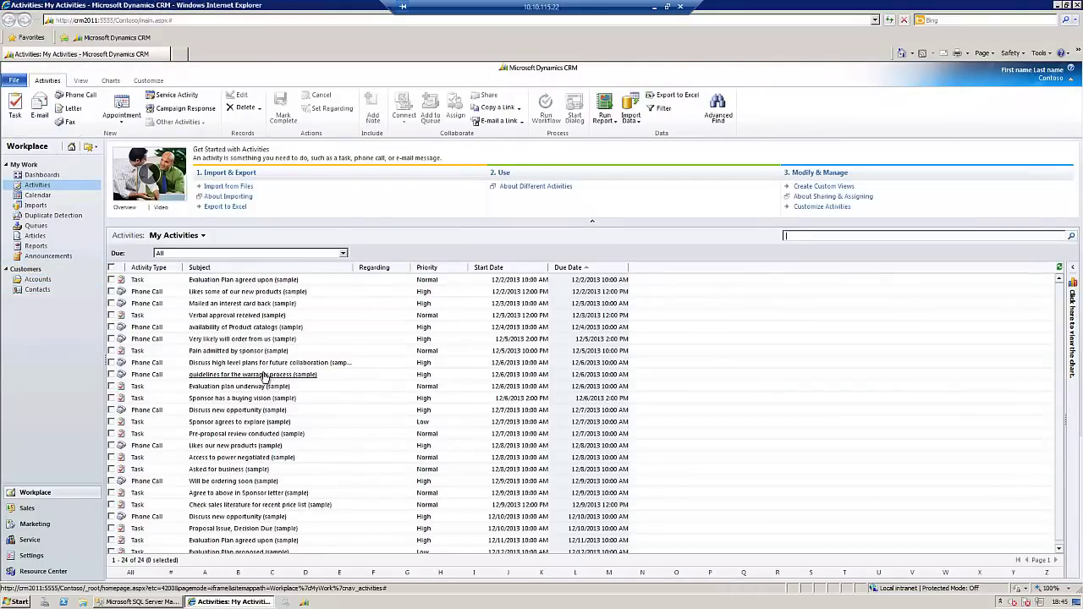
left_click(51, 280)
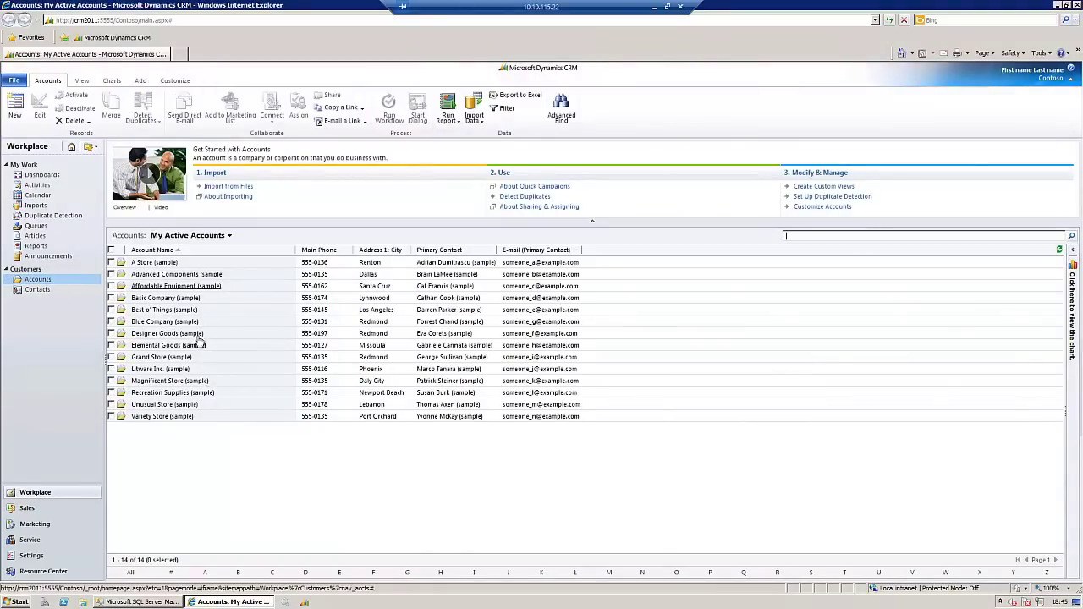
- Open the Advanced Components (sample) and Basic Company (sample) accounts in separate windows and return to the accounts list
left_click(155, 278)
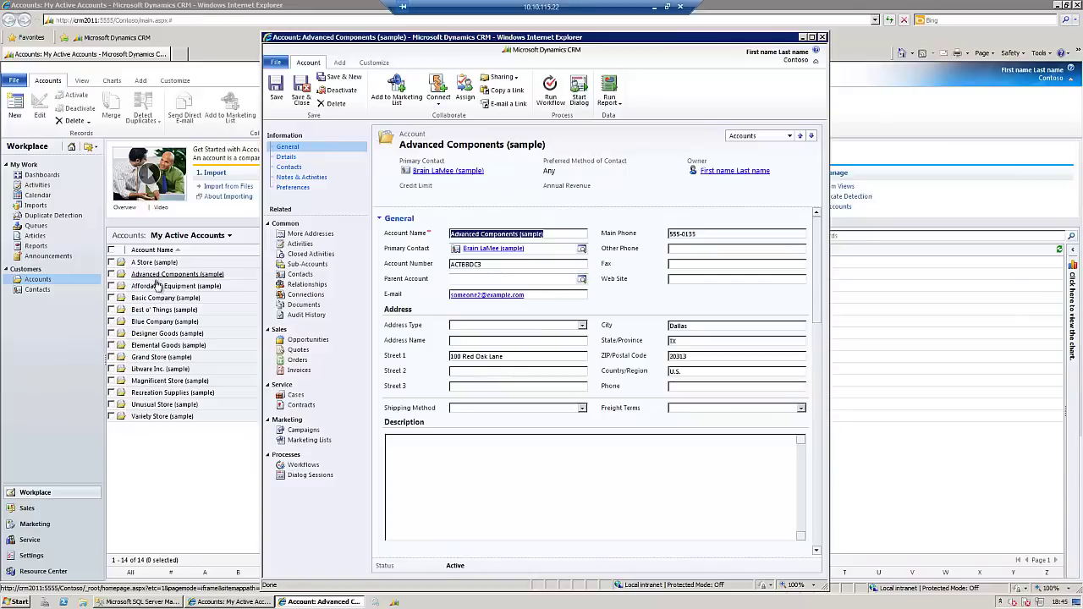
left_click(155, 299)
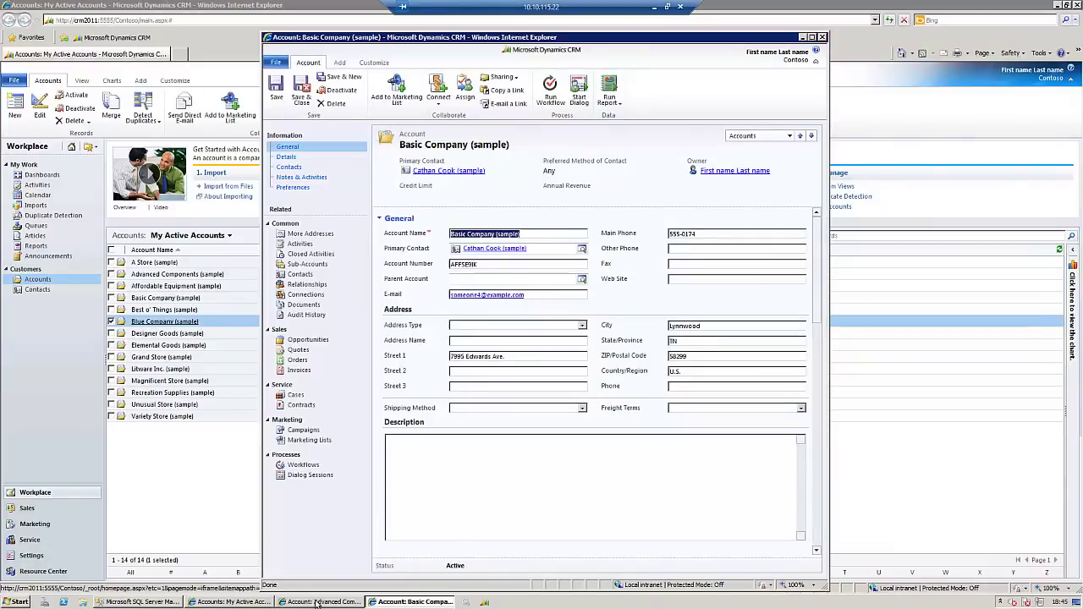
mouse_move(324, 597)
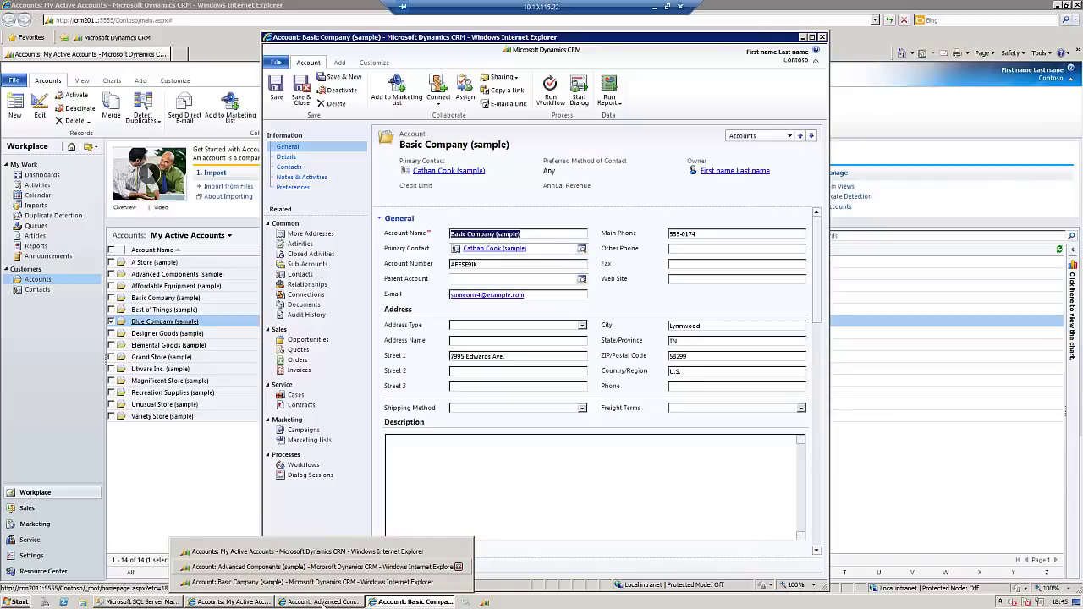
left_click(204, 485)
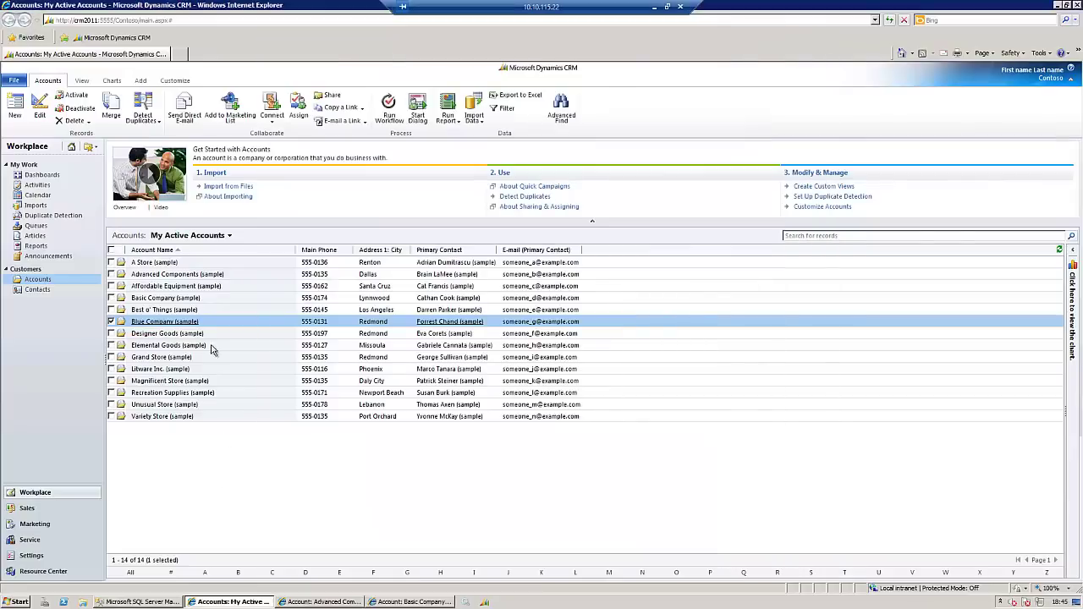
- Open the Settings area of the CRM 2011 site
left_click(37, 560)
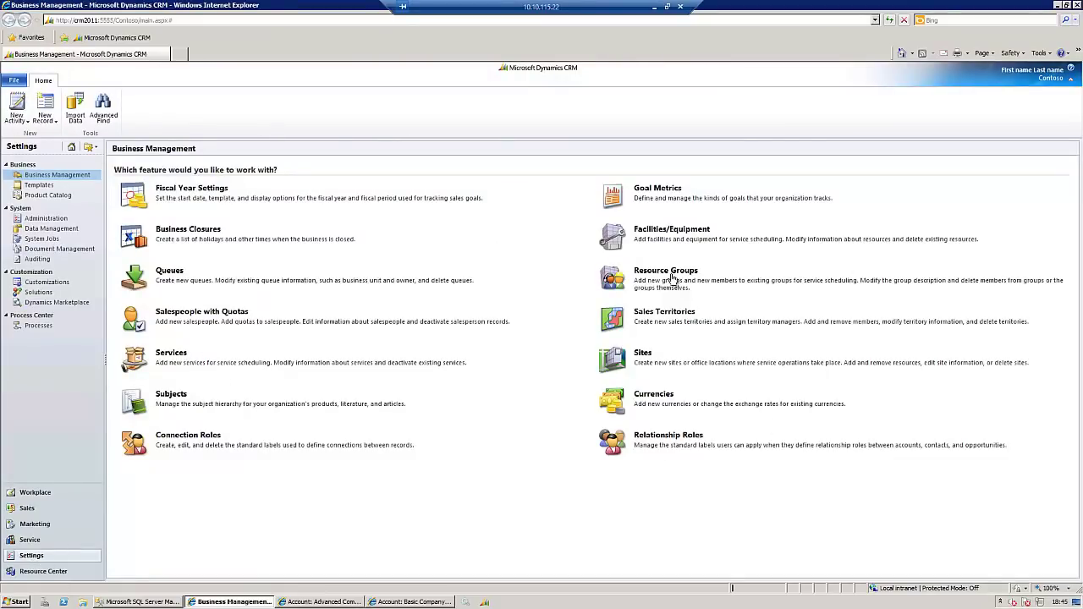
- View the Workplace and Marketing areas of the CRM 2011 site, and return from the remote session to the CRM 2013 dashboard
left_click(42, 493)
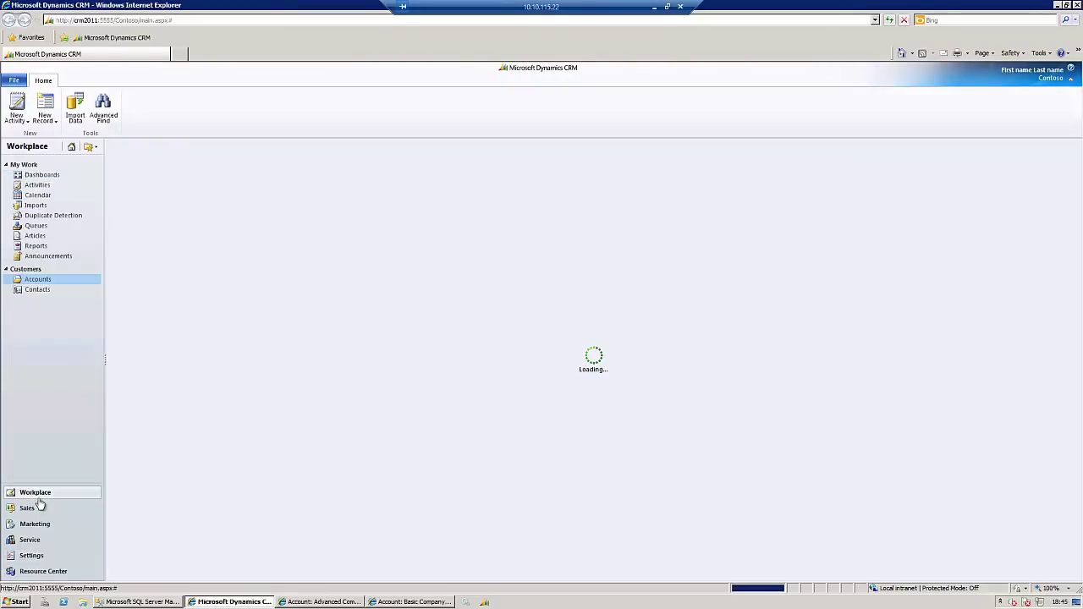
left_click(35, 526)
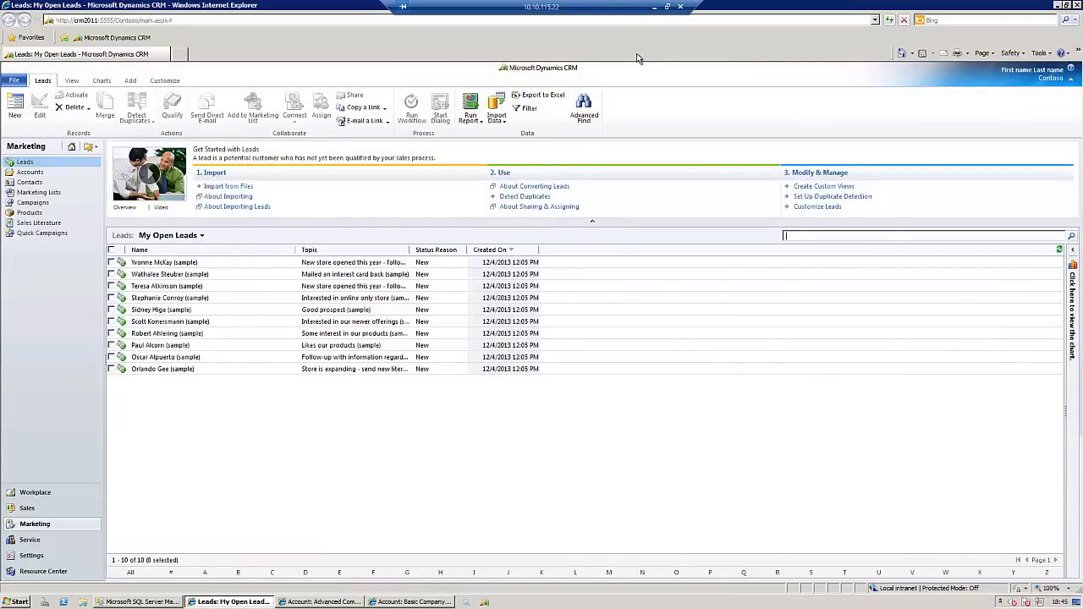
left_click(654, 7)
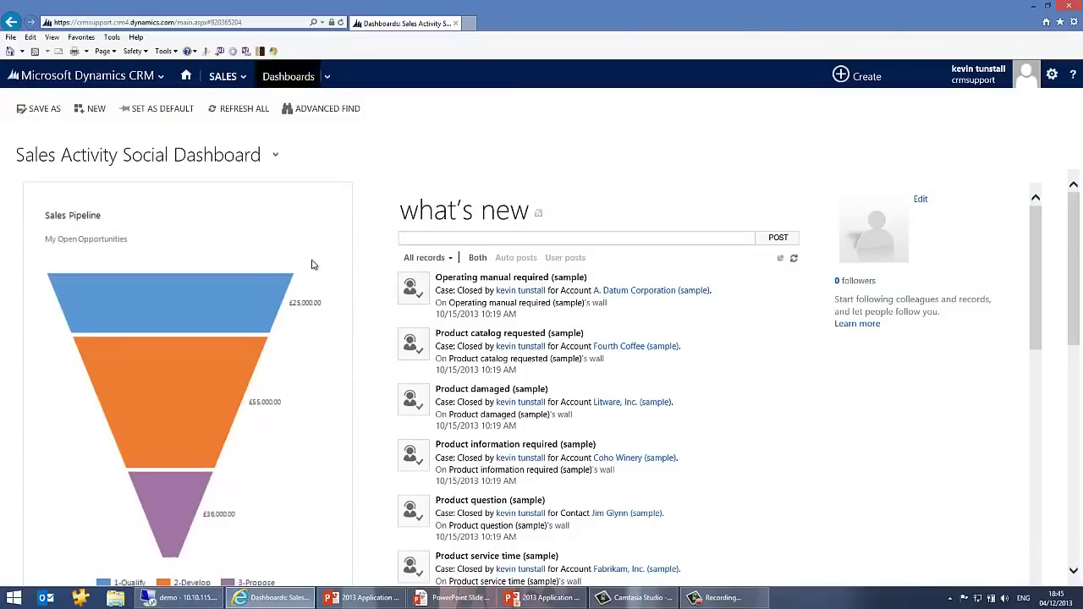
mouse_move(542, 597)
left_click(542, 542)
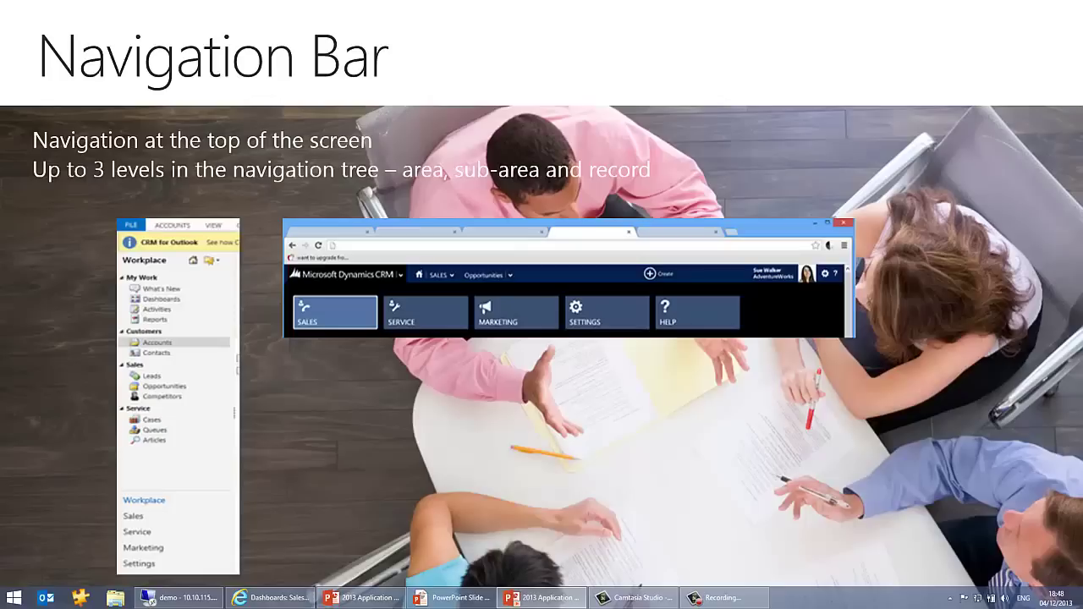
key("Right")
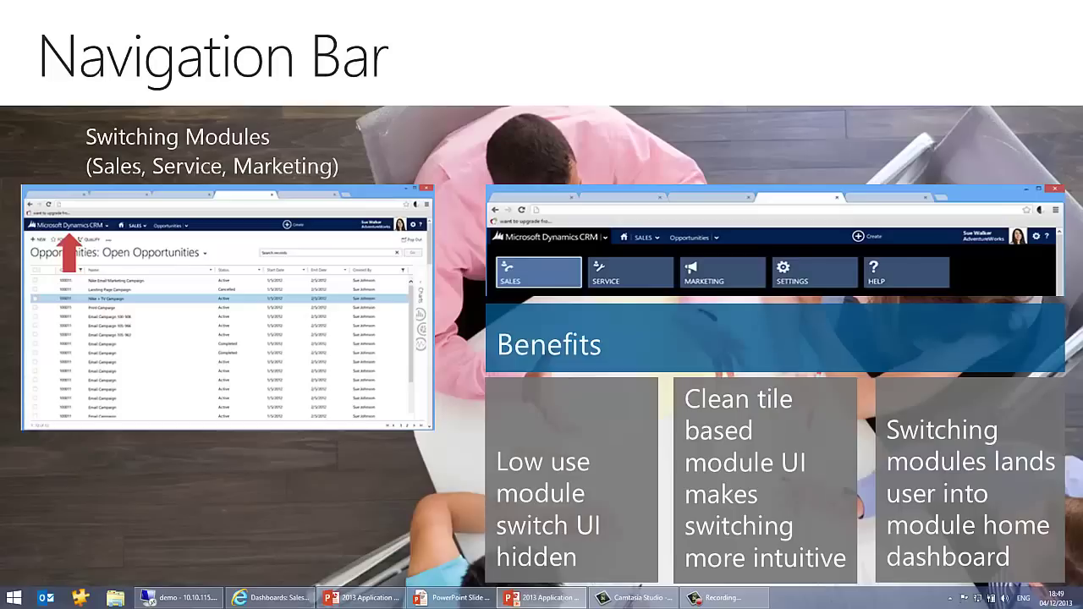
key("Right")
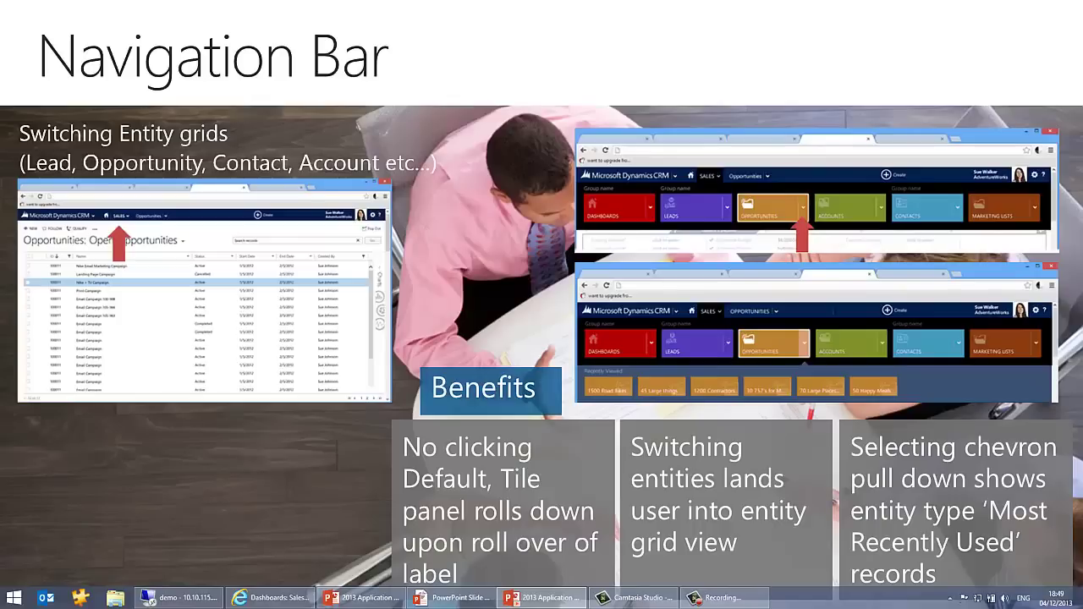
key("Right")
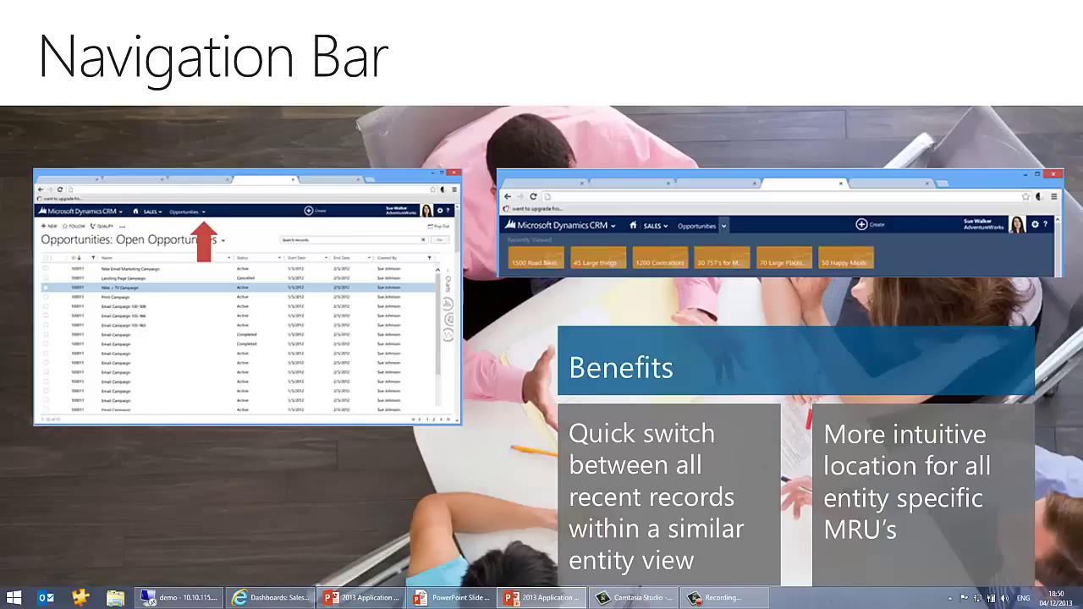
key("Right")
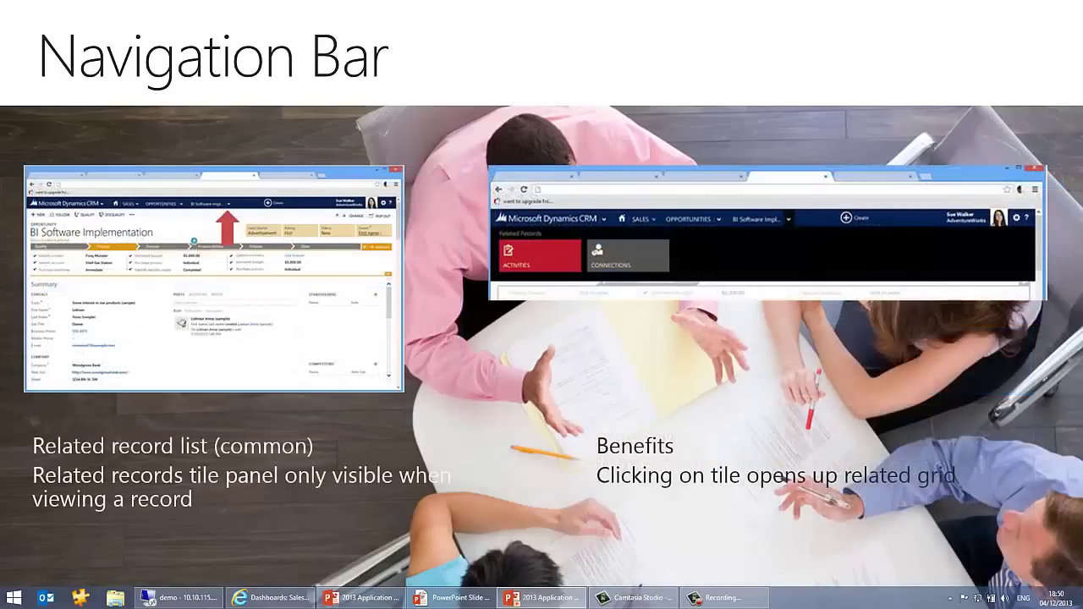